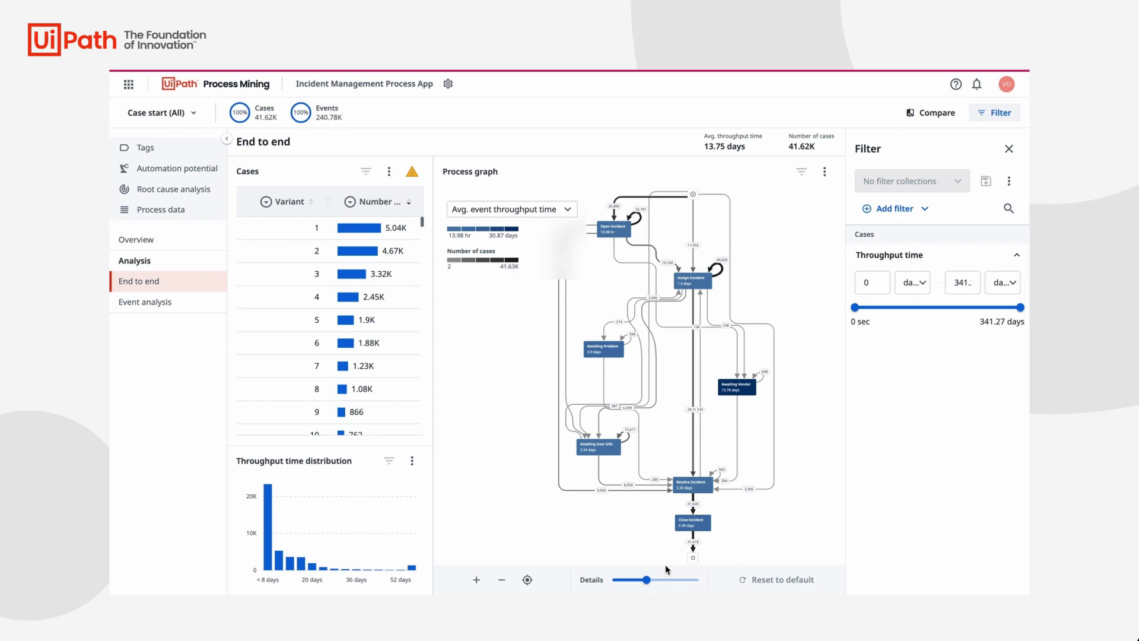
Reduce graph detail to the main path and read node throughput times (Open Incident 13.98 hr, Close 6.39 days)
{"action": "left_click_drag", "start_coordinate": [648, 581], "coordinate": [620, 577]}
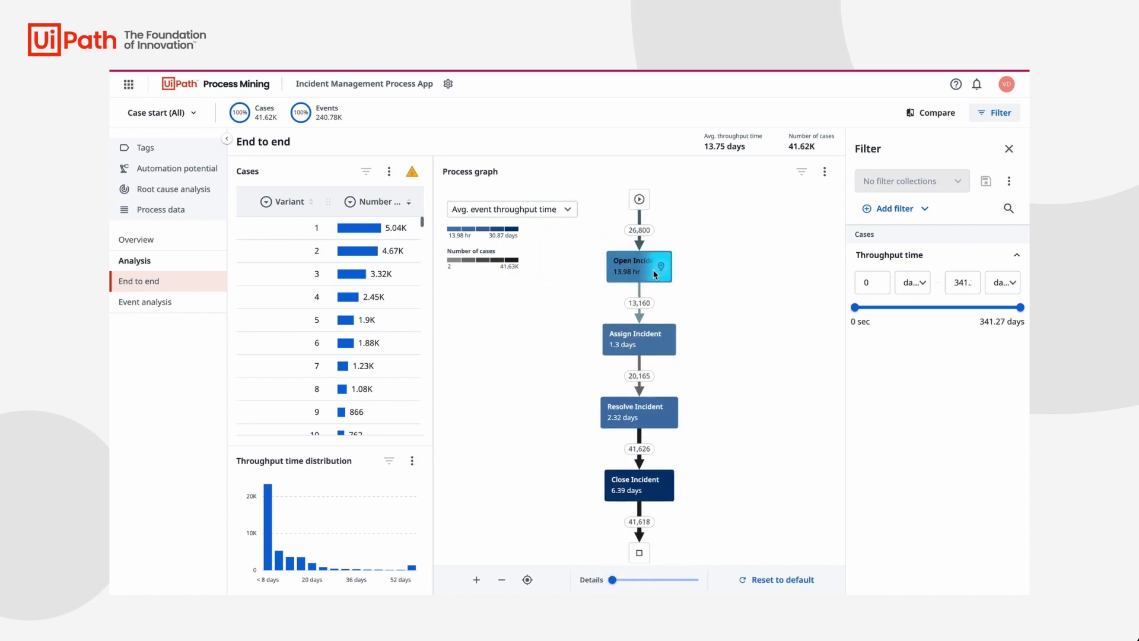
{"action": "mouse_move", "coordinate": [635, 273]}
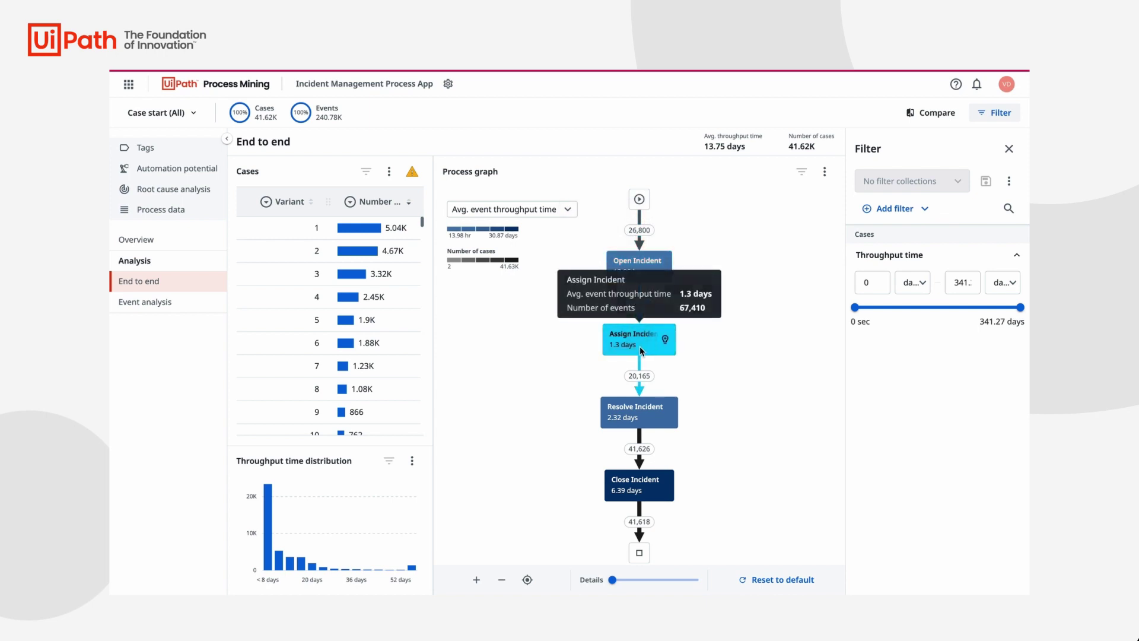
{"action": "mouse_move", "coordinate": [633, 420]}
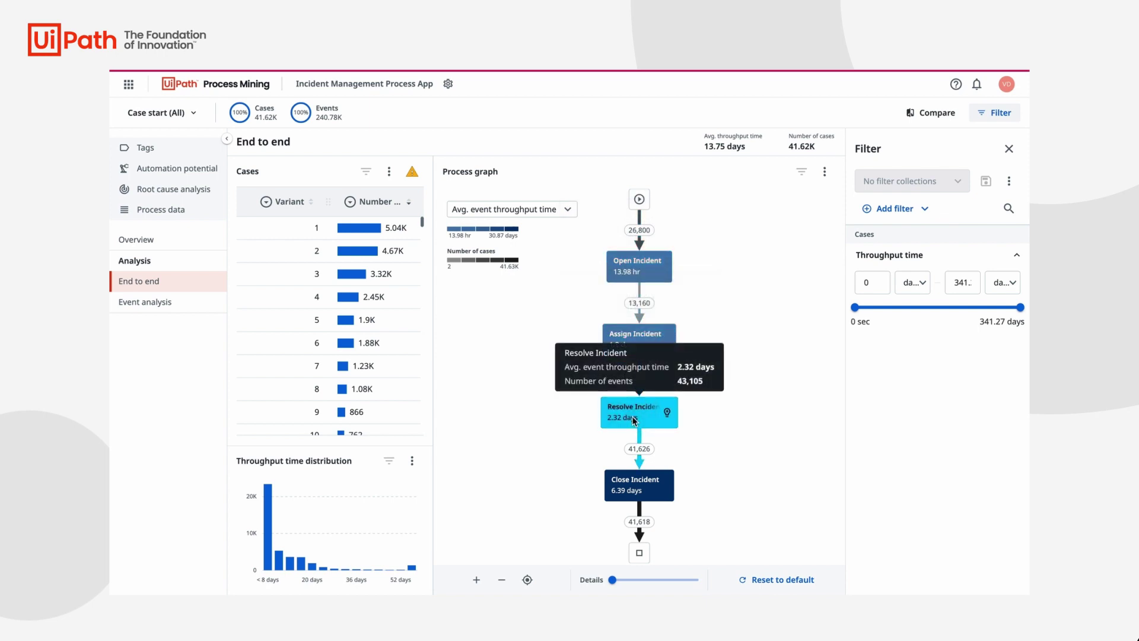
{"action": "mouse_move", "coordinate": [624, 494]}
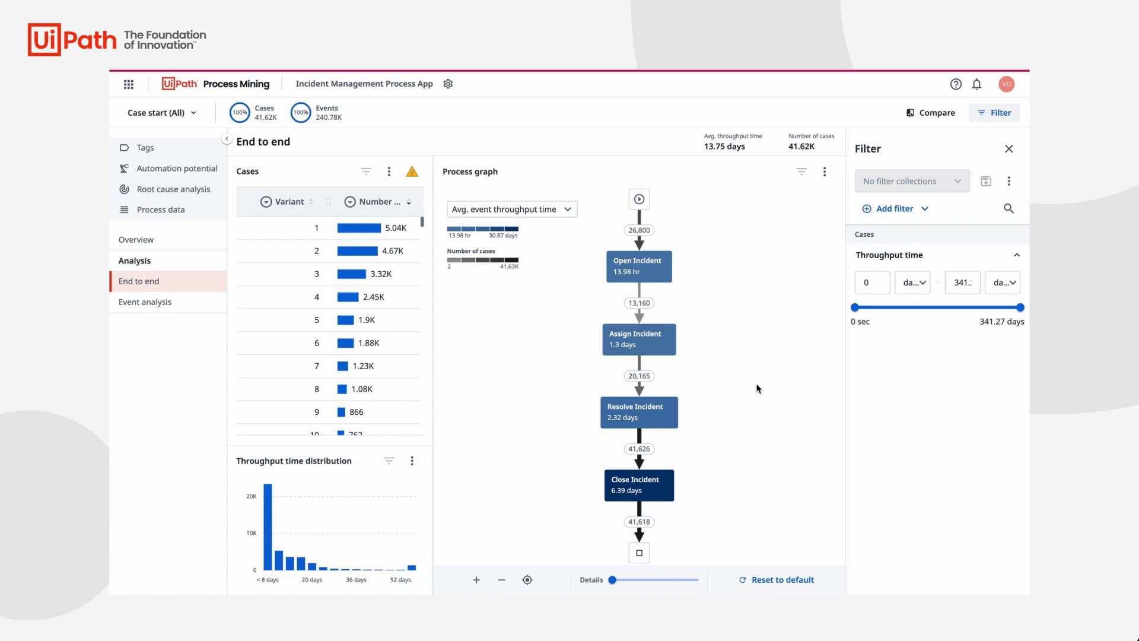
Set the minimum throughput time filter to 6 days
{"action": "double_click", "coordinate": [868, 282]}
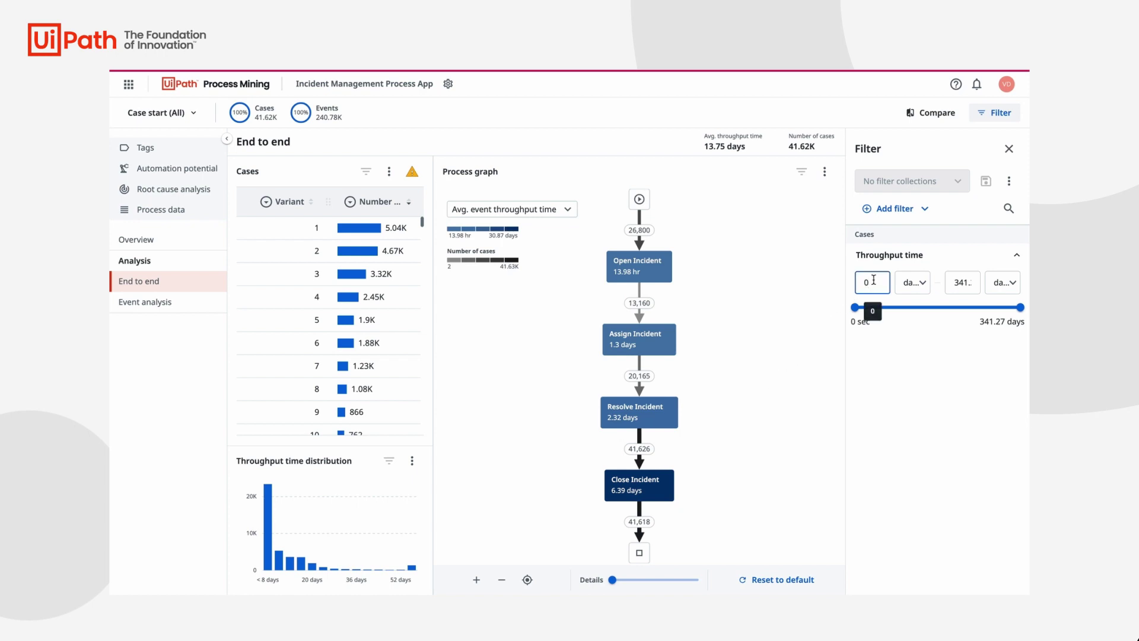
{"action": "type", "text": "6"}
{"action": "key", "text": "Return"}
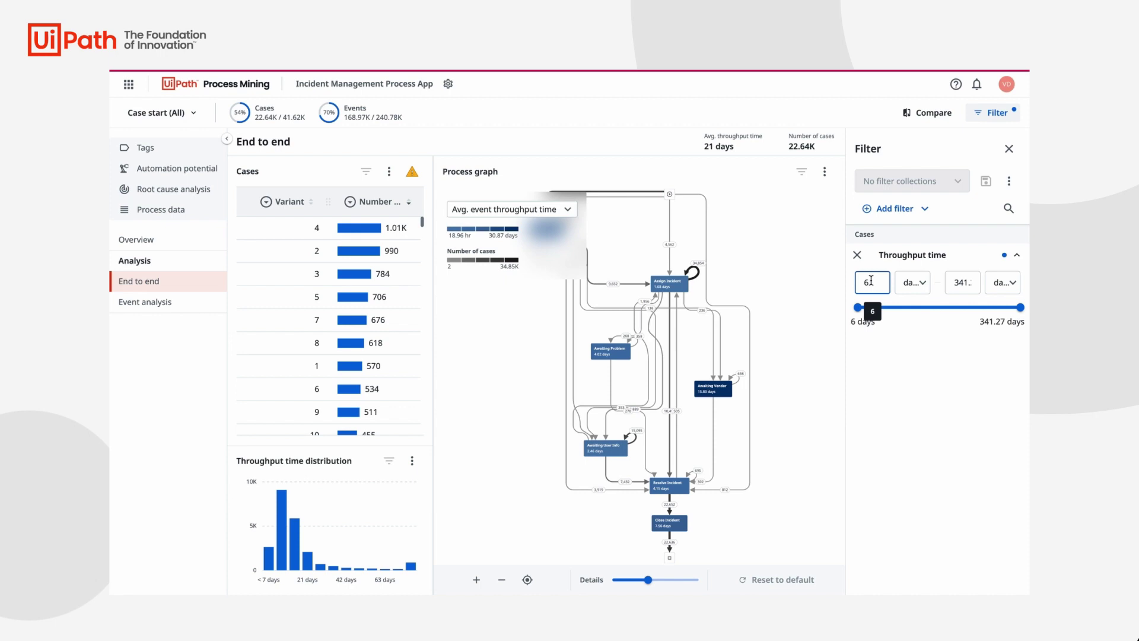
Break the cases down by Incident type instead of Variant and widen the table
{"action": "left_click", "coordinate": [266, 202]}
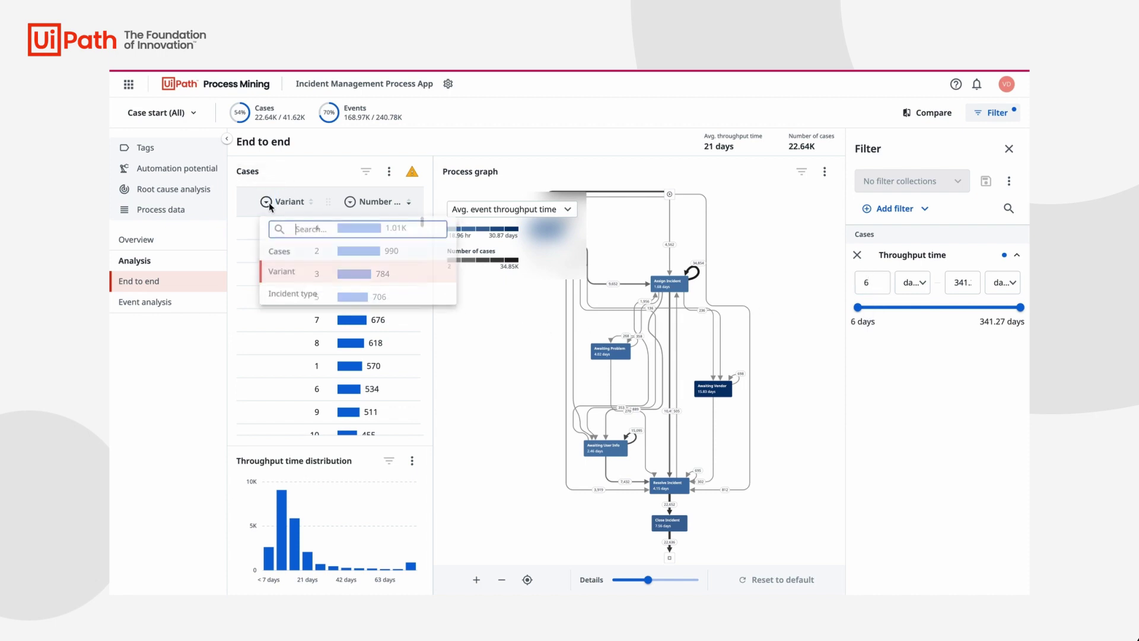
{"action": "left_click", "coordinate": [296, 295]}
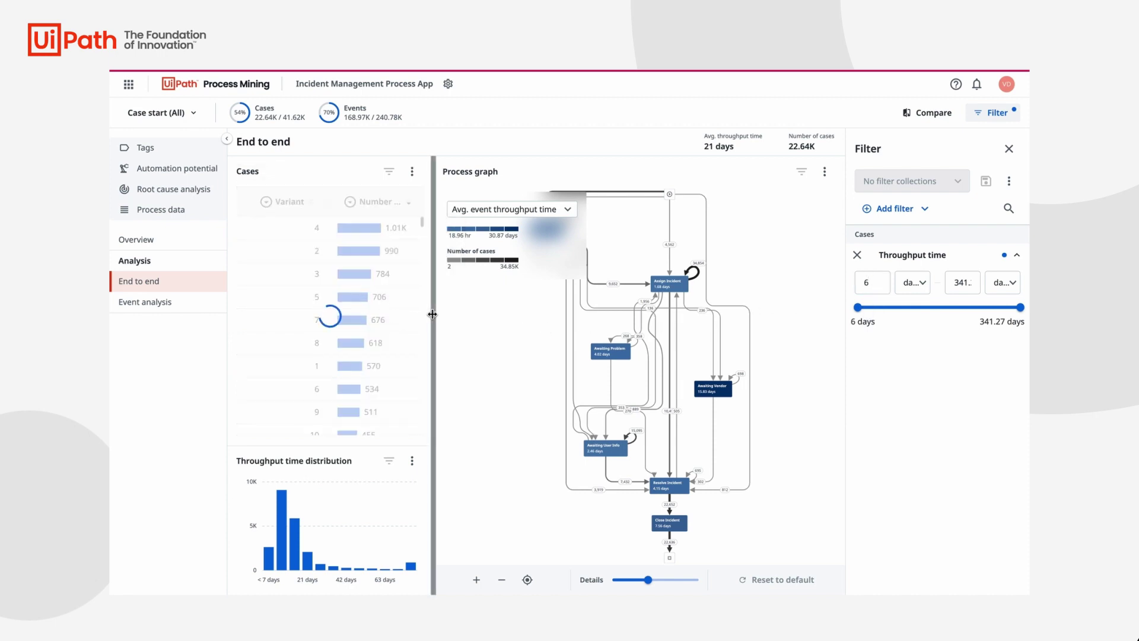
{"action": "left_click_drag", "start_coordinate": [484, 312], "coordinate": [562, 305]}
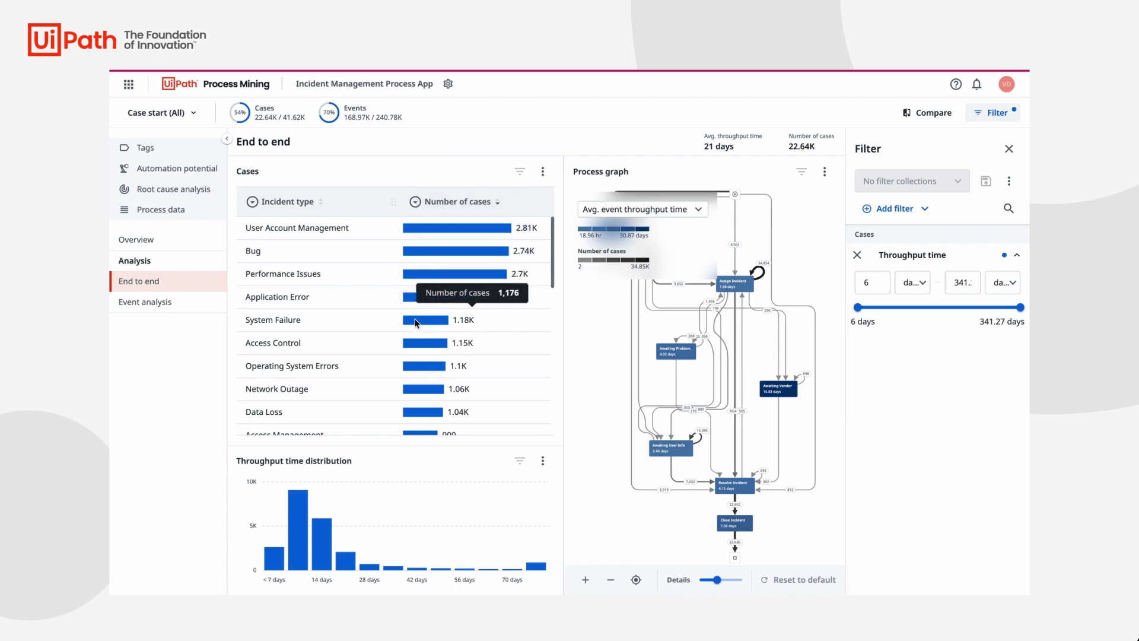
Show the root cause analysis with only significant influencers and a node limit of 3
{"action": "left_click", "coordinate": [220, 196]}
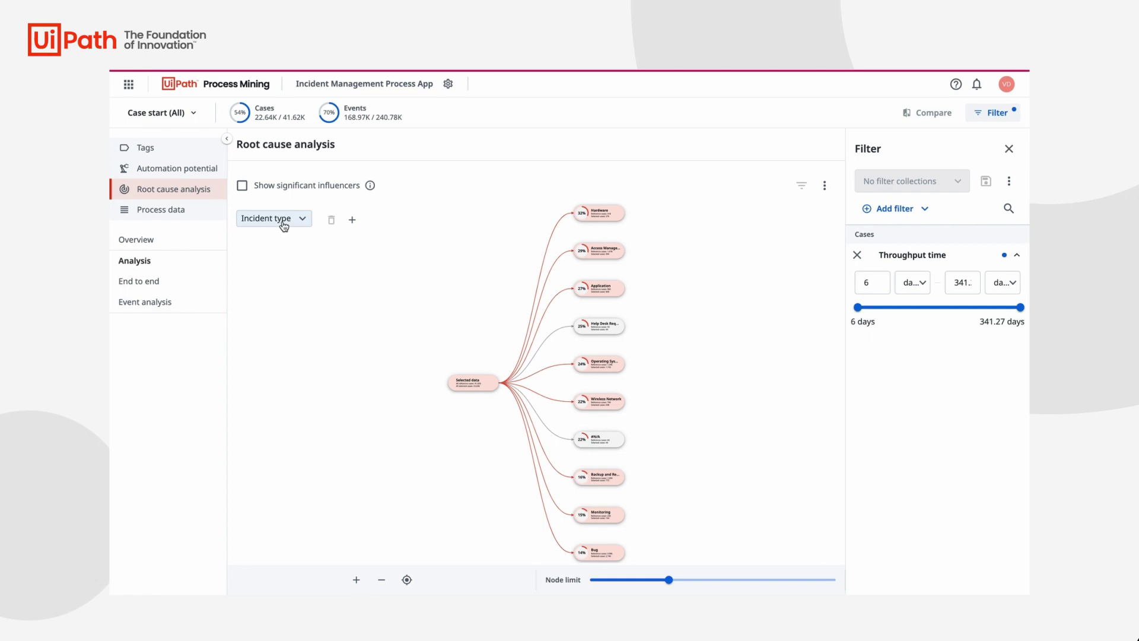
{"action": "left_click", "coordinate": [242, 185]}
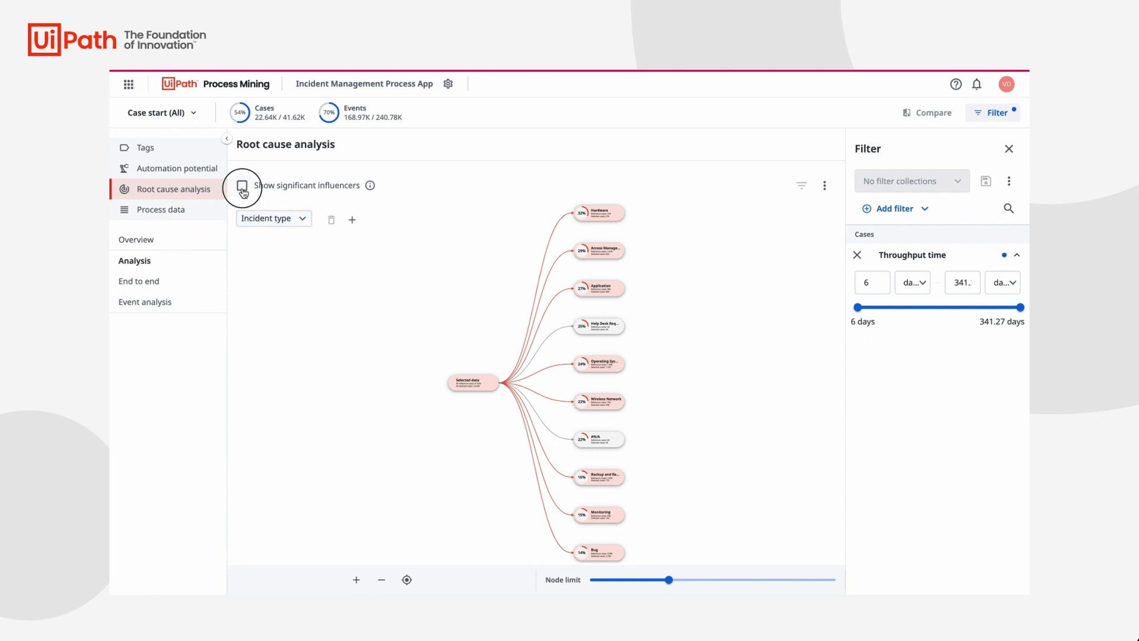
{"action": "left_click_drag", "start_coordinate": [669, 579], "coordinate": [612, 586]}
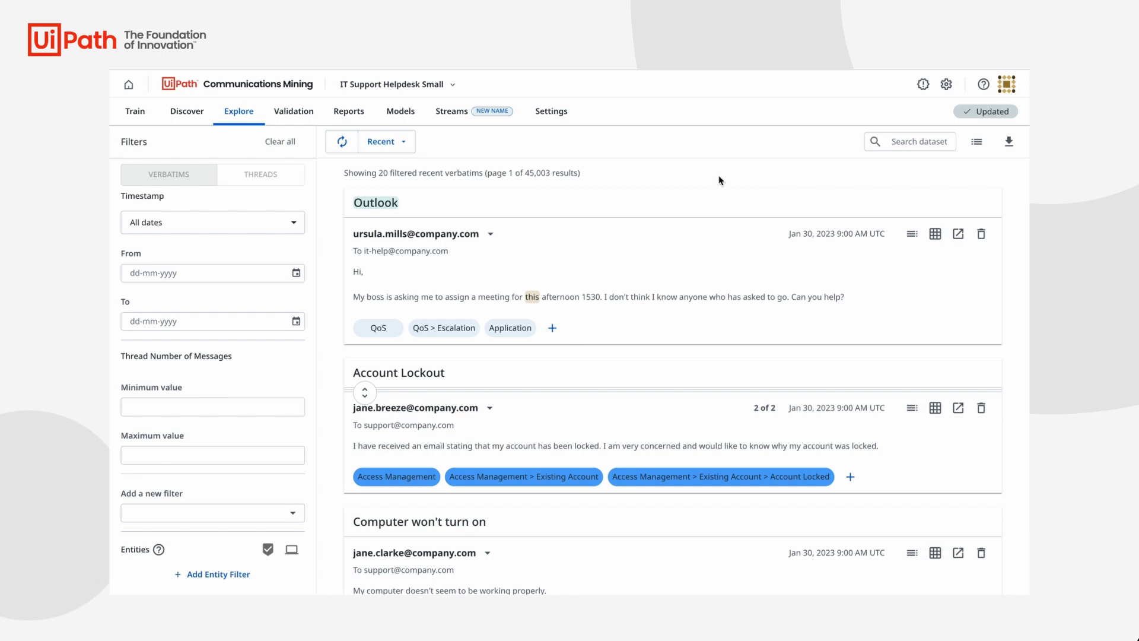
{"action": "scroll", "coordinate": [1021, 219], "scroll_direction": "down", "scroll_amount": 3}
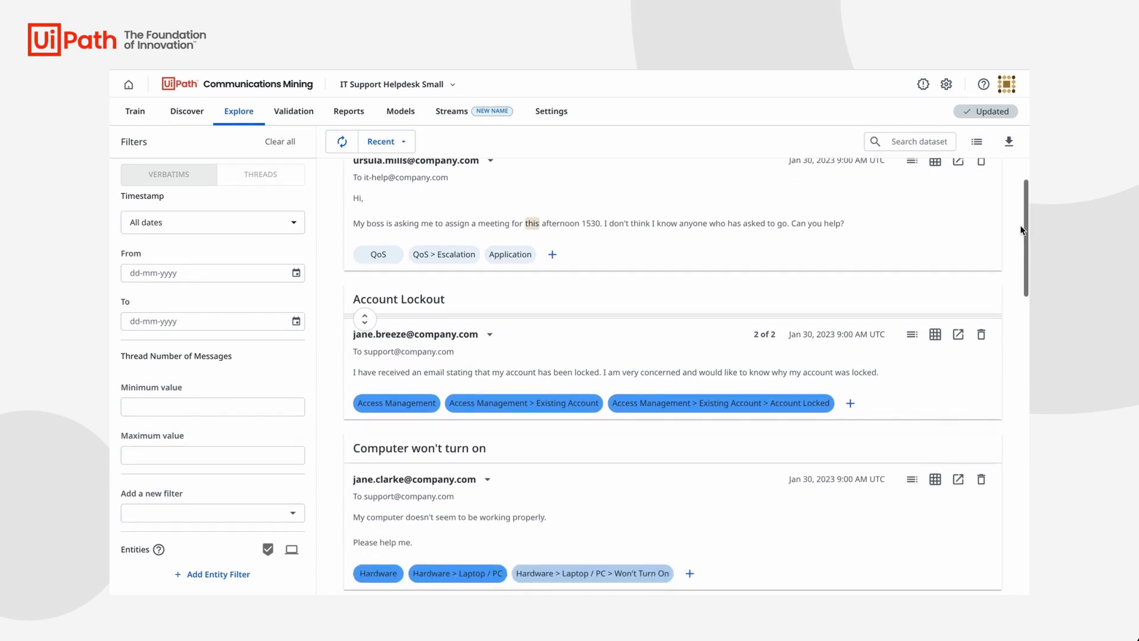
{"action": "scroll", "coordinate": [1021, 230], "scroll_direction": "down", "scroll_amount": 2}
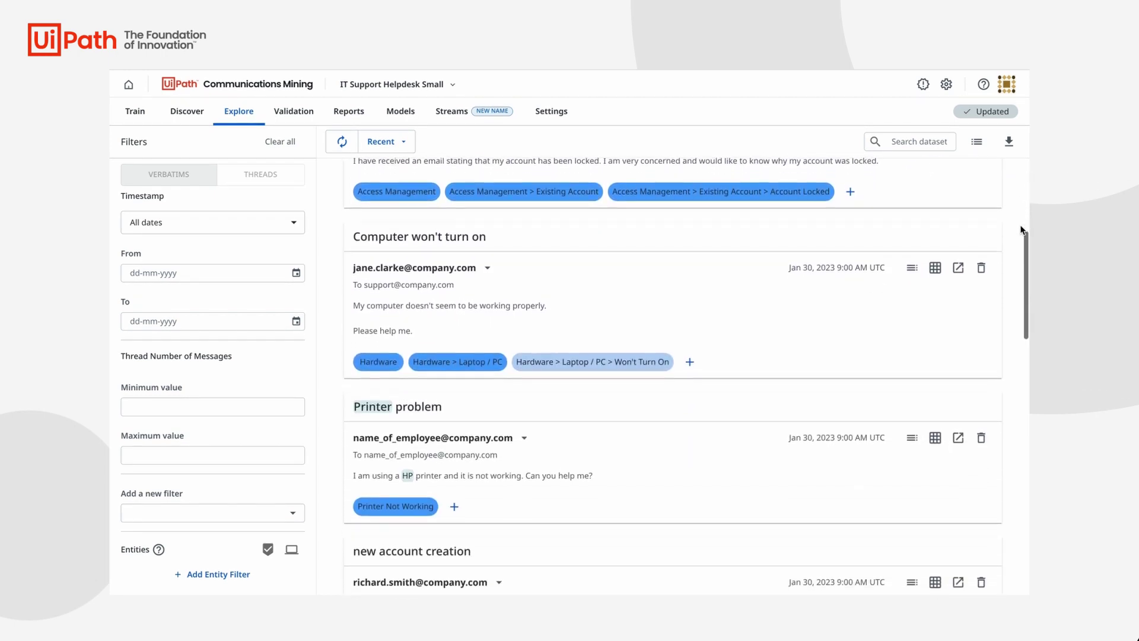
{"action": "scroll", "coordinate": [1021, 231], "scroll_direction": "down", "scroll_amount": 2}
{"action": "scroll", "coordinate": [1022, 230], "scroll_direction": "down", "scroll_amount": 2}
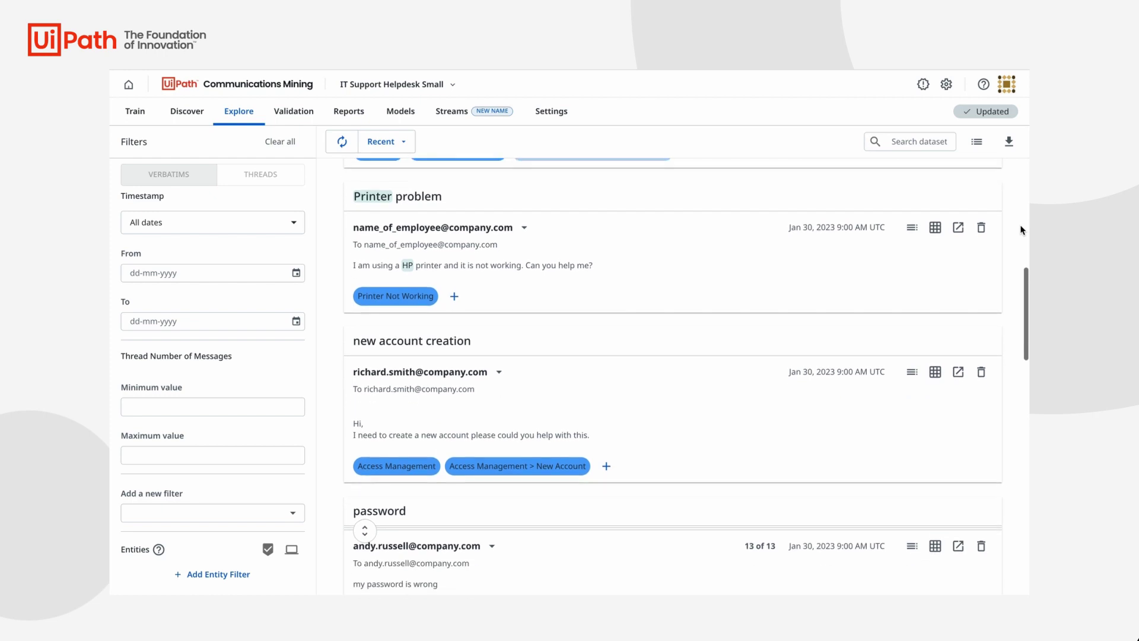
{"action": "scroll", "coordinate": [1021, 230], "scroll_direction": "down", "scroll_amount": 2}
{"action": "scroll", "coordinate": [1021, 230], "scroll_direction": "down", "scroll_amount": 1}
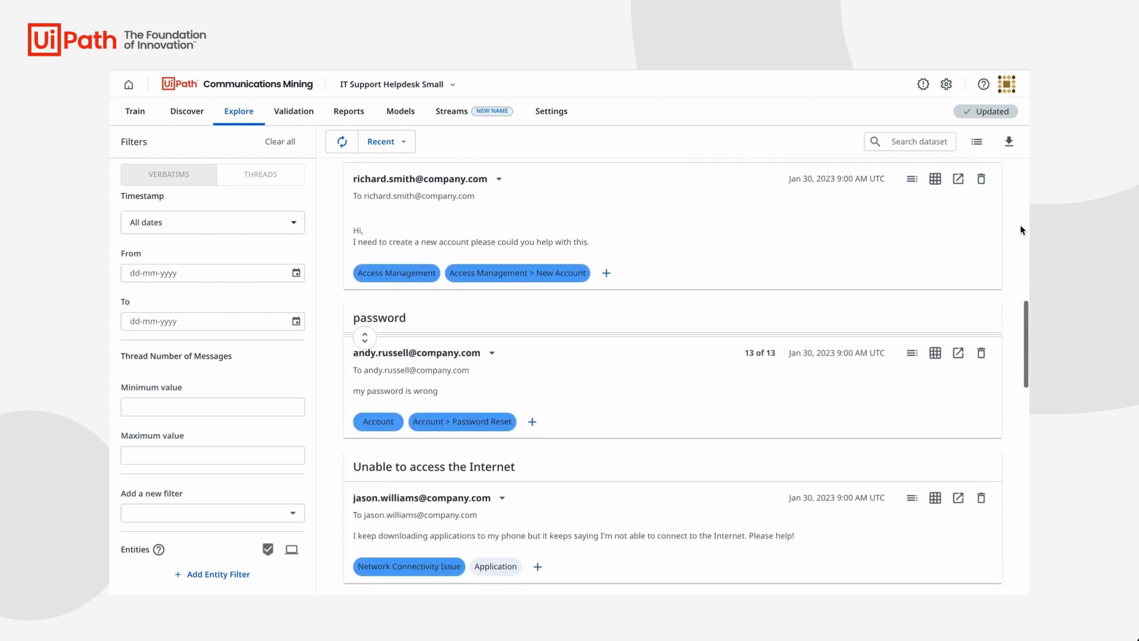
{"action": "scroll", "coordinate": [1021, 230], "scroll_direction": "down", "scroll_amount": 4}
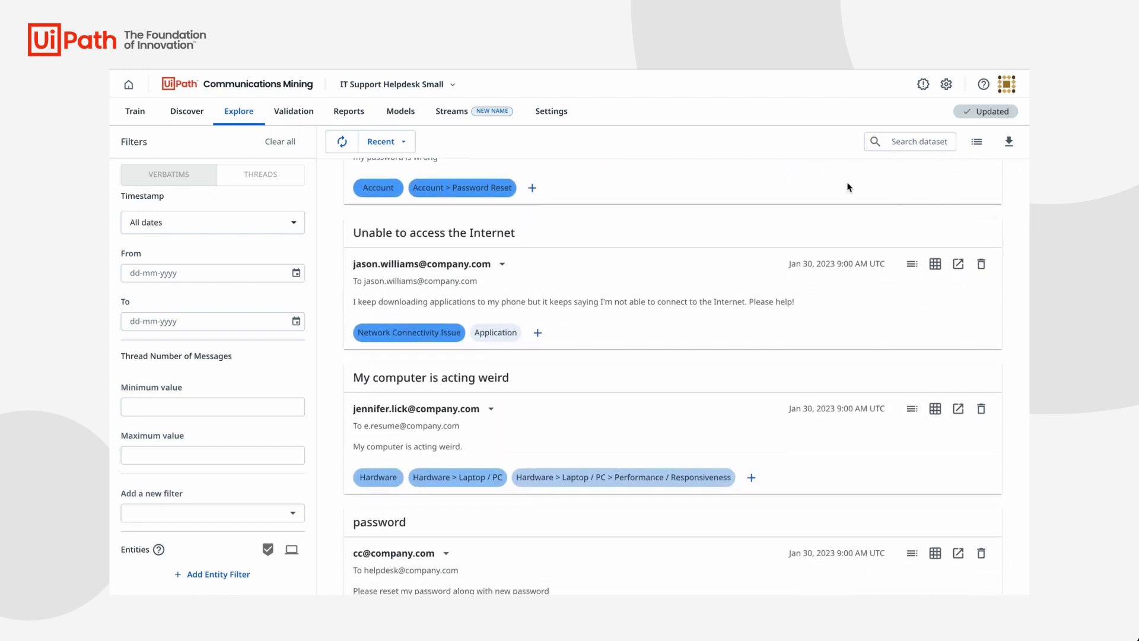
Go to Reports > Label Summary and view the dataset's Label Treemap
{"action": "left_click", "coordinate": [305, 113]}
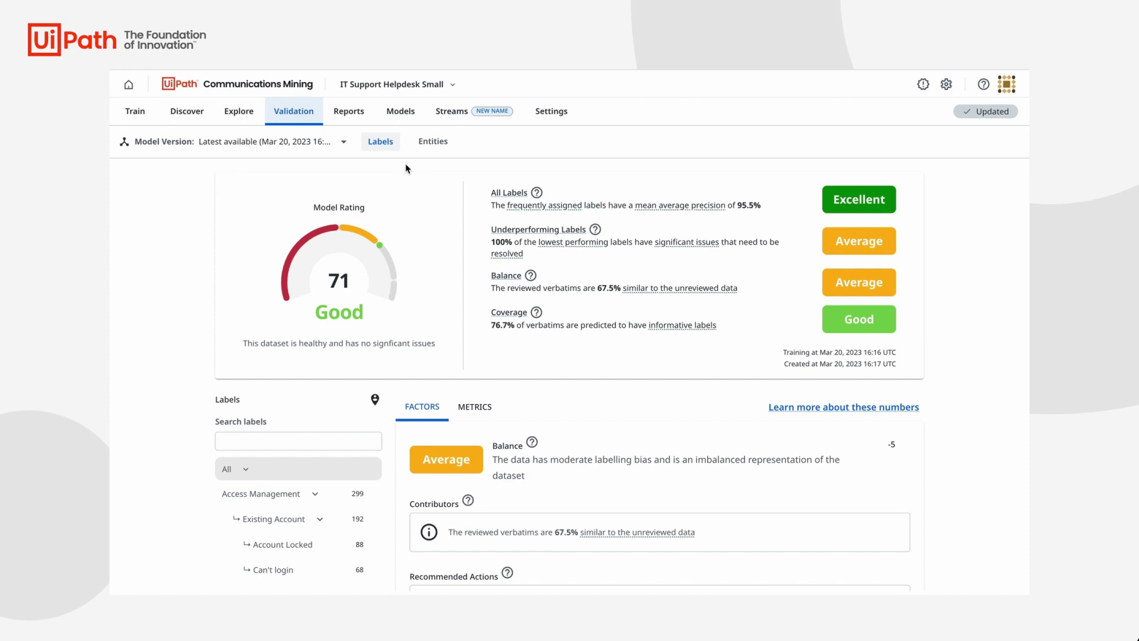
{"action": "left_click", "coordinate": [349, 115]}
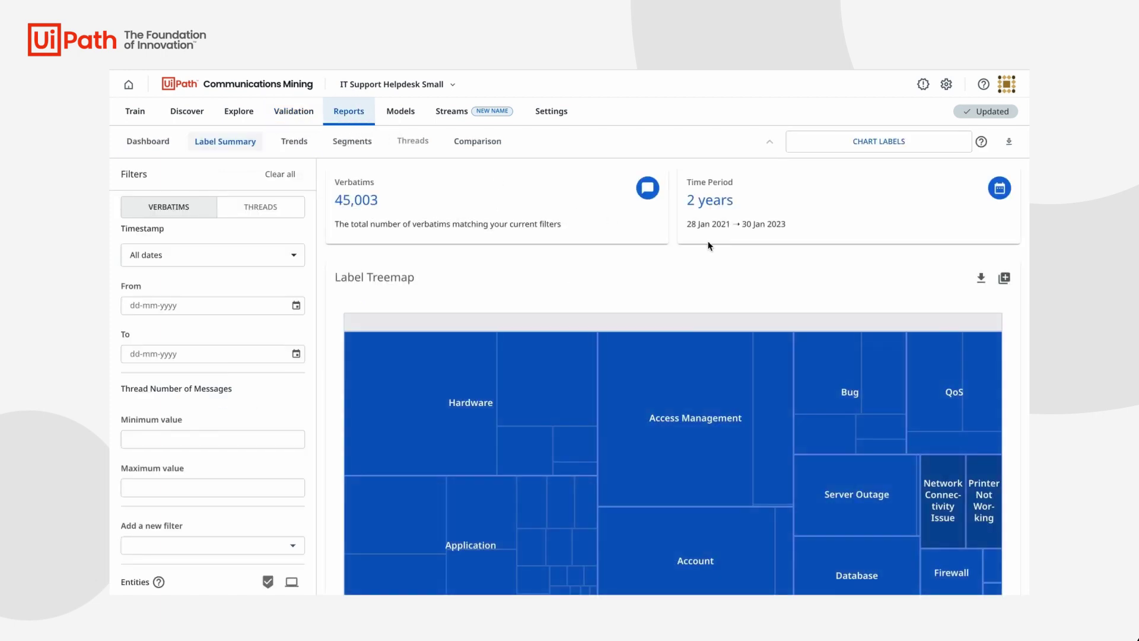
{"action": "scroll", "coordinate": [888, 271], "scroll_direction": "down", "scroll_amount": 2}
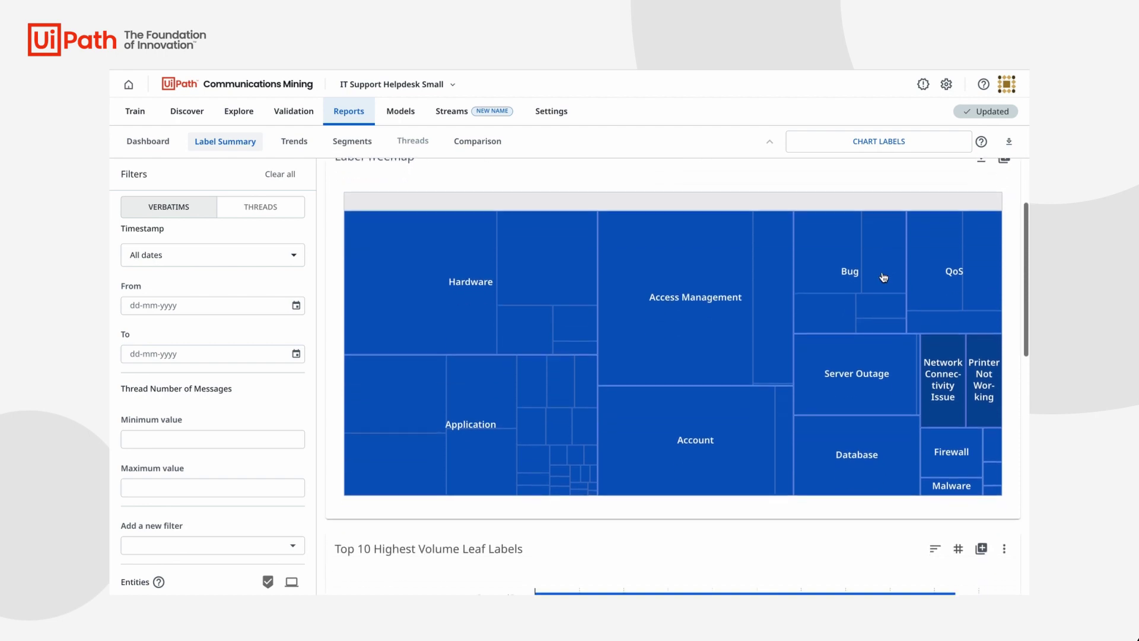
{"action": "scroll", "coordinate": [631, 281], "scroll_direction": "up", "scroll_amount": 1}
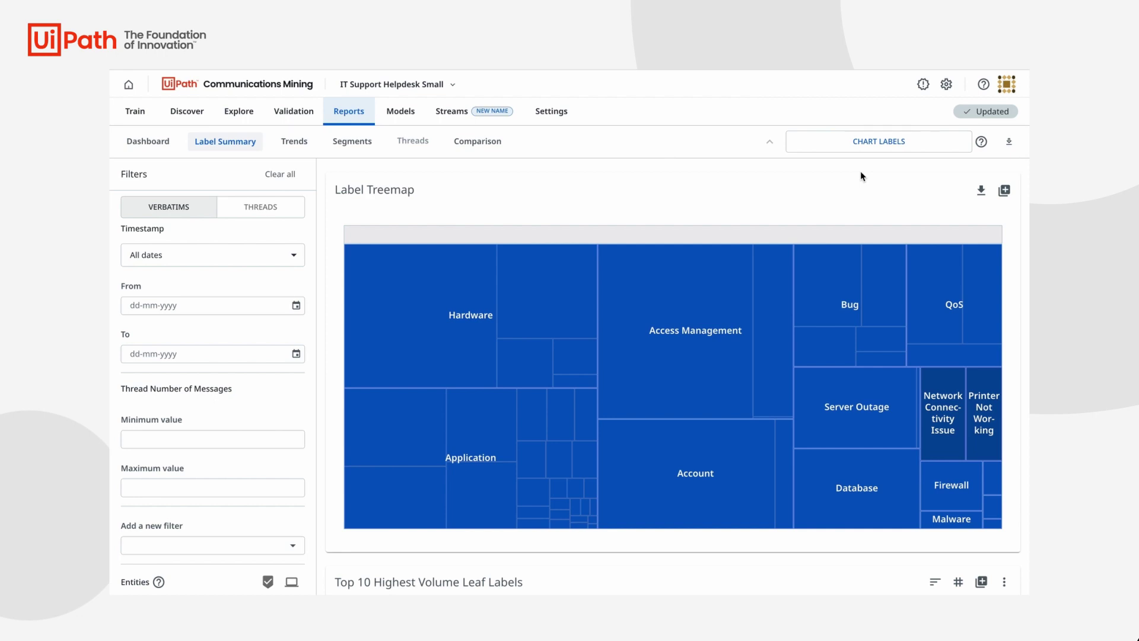
Limit the report's chart labels to Hardware and apply the change
{"action": "left_click", "coordinate": [861, 141]}
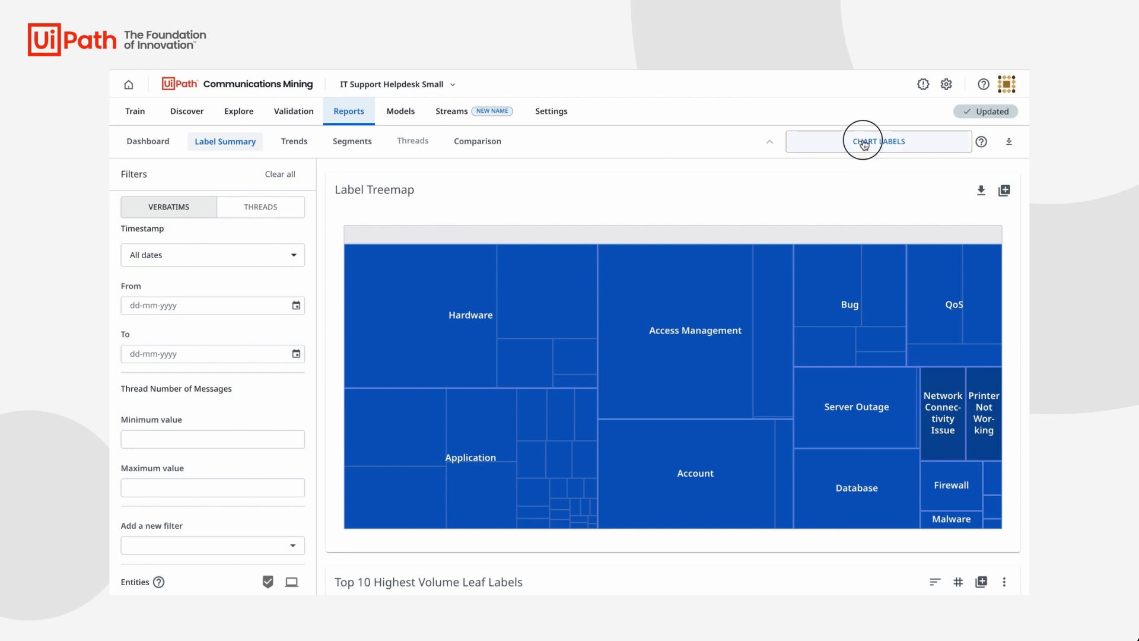
{"action": "type", "text": "hardware"}
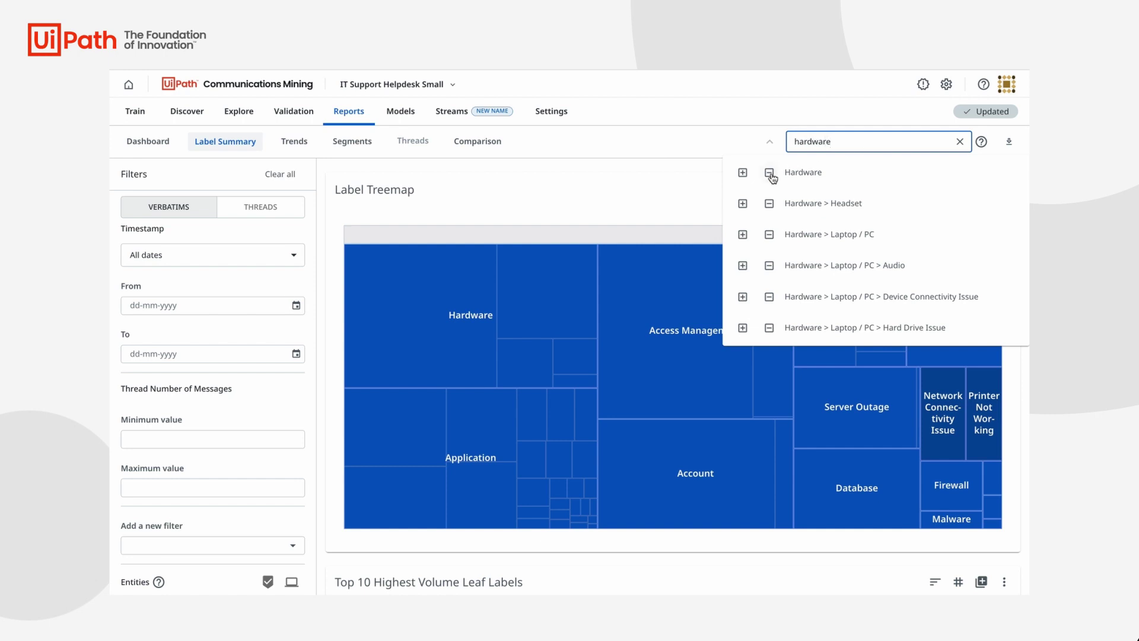
{"action": "left_click", "coordinate": [742, 173]}
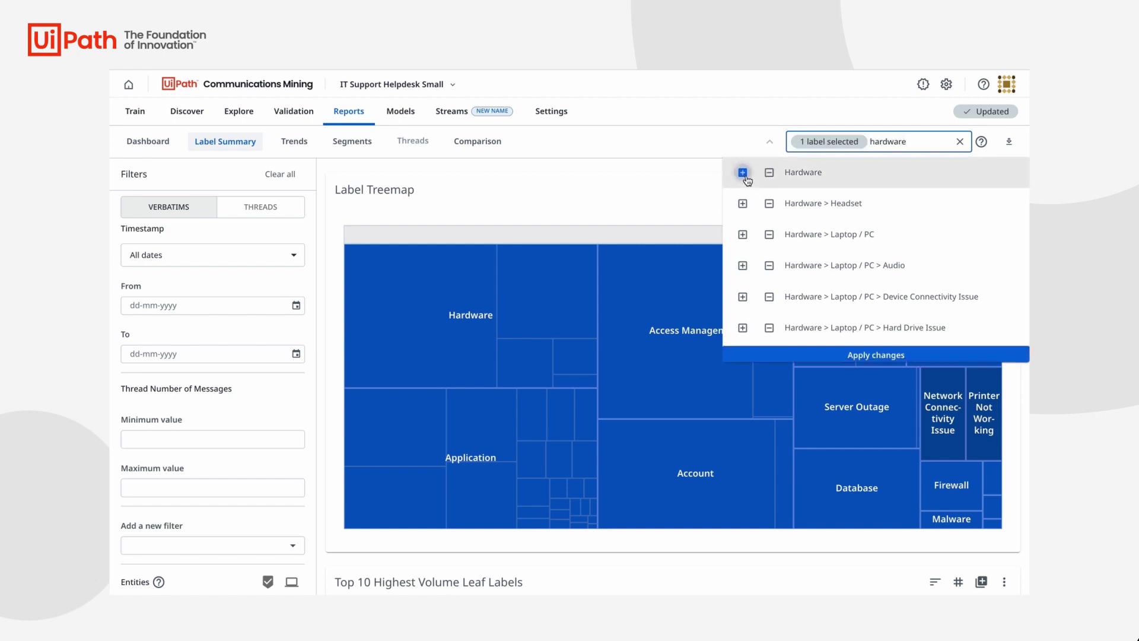
{"action": "left_click", "coordinate": [677, 205]}
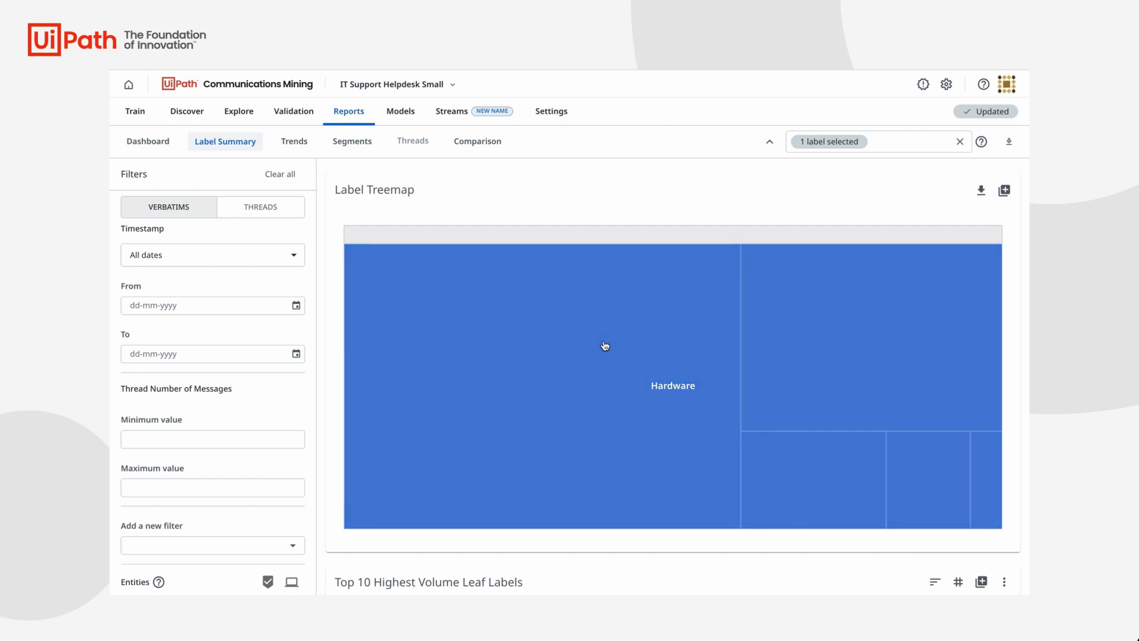
Drill into Hardware's sublabels and cap threads at a maximum of 2 messages
{"action": "left_click", "coordinate": [605, 347]}
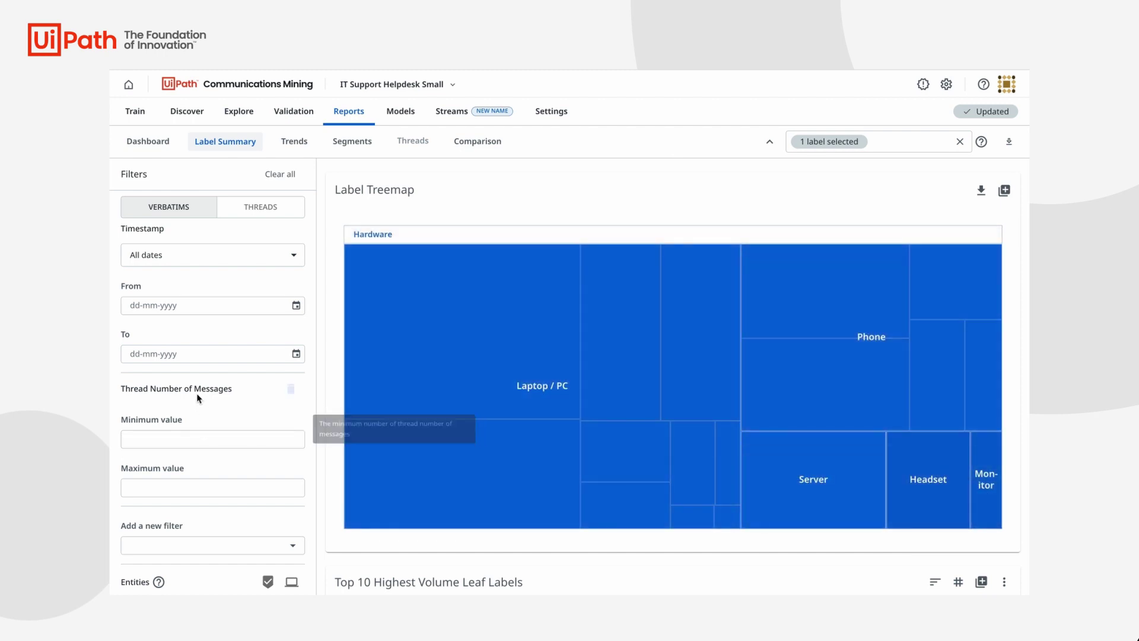
{"action": "scroll", "coordinate": [187, 368], "scroll_direction": "down", "scroll_amount": 1}
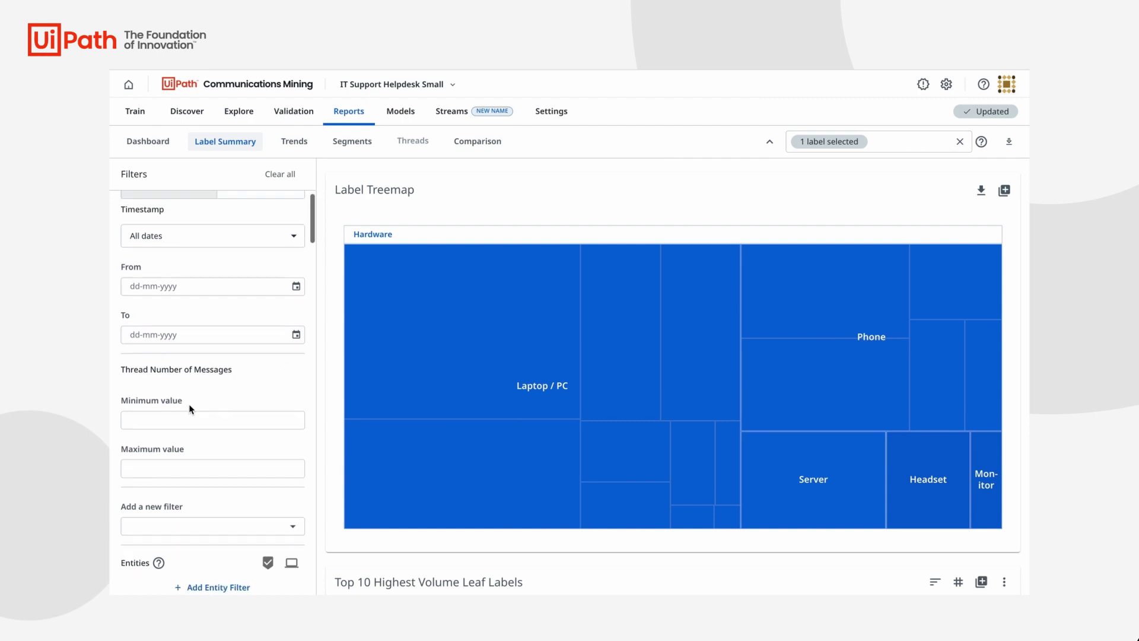
{"action": "left_click", "coordinate": [163, 452]}
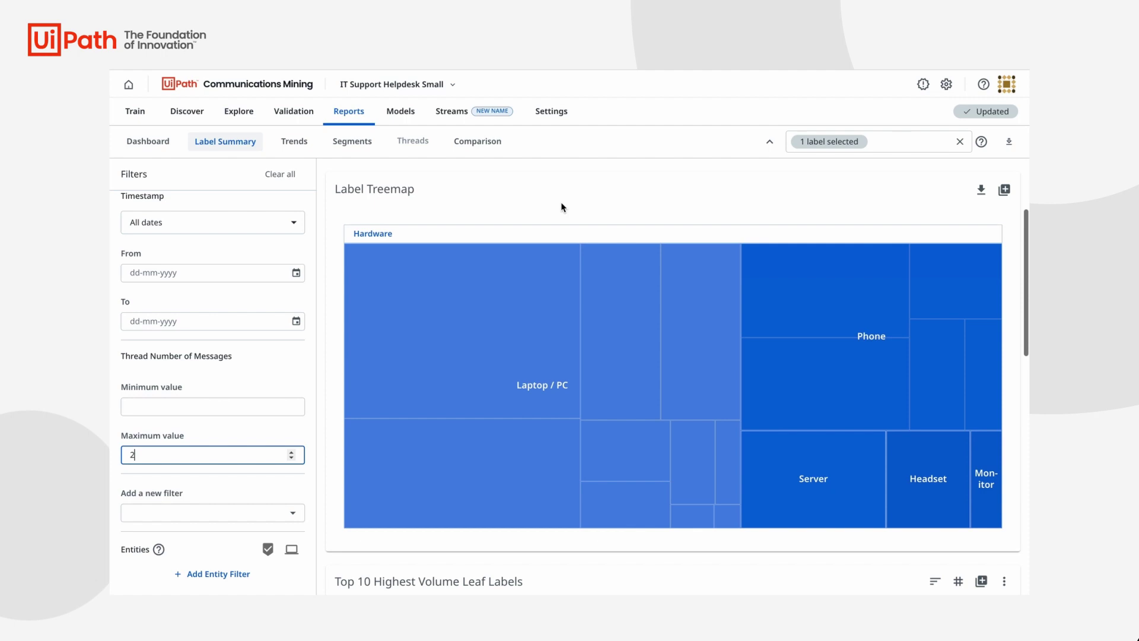
{"action": "scroll", "coordinate": [808, 389], "scroll_direction": "down", "scroll_amount": 1}
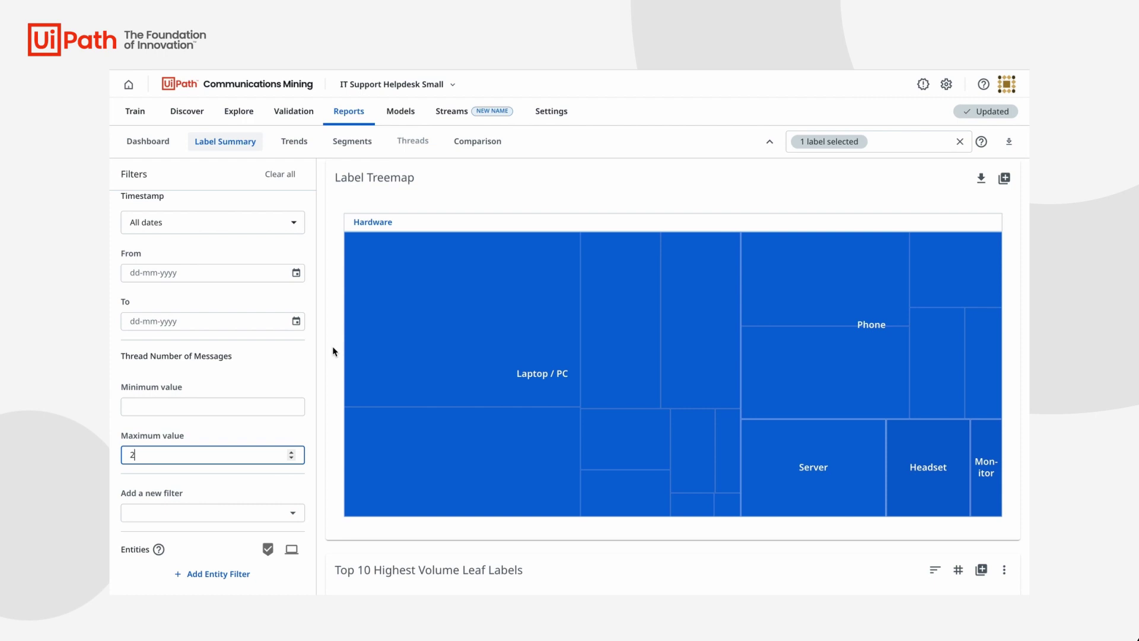
{"action": "scroll", "coordinate": [332, 351], "scroll_direction": "down", "scroll_amount": 4}
Export the Top 10 Highest Volume Leaf Labels chart data as a CSV file
{"action": "scroll", "coordinate": [332, 351], "scroll_direction": "down", "scroll_amount": 1}
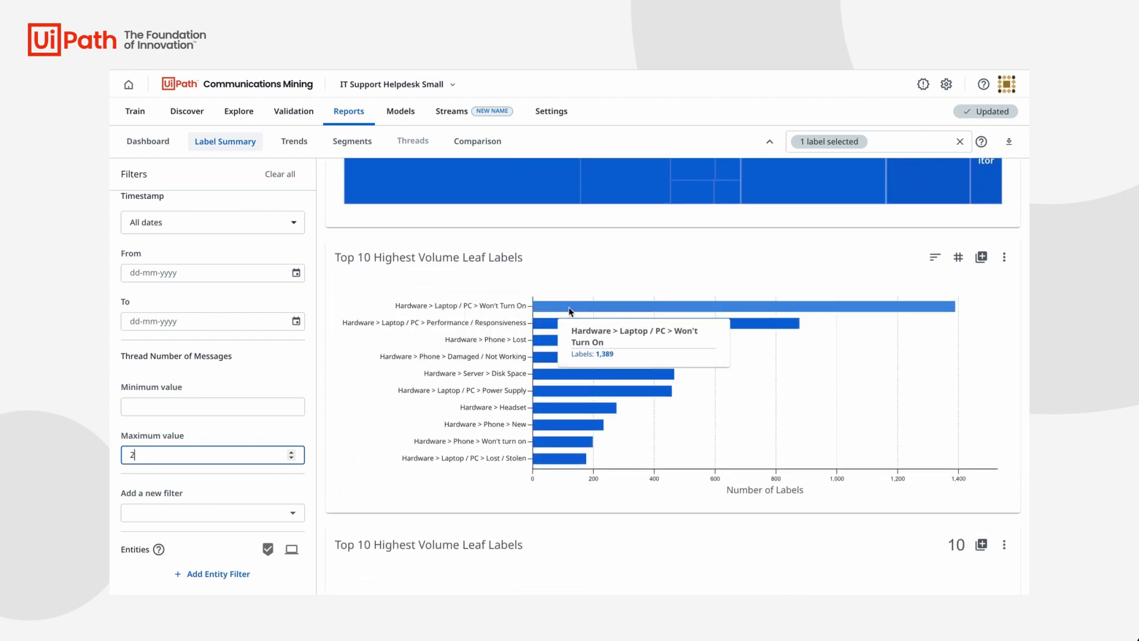
{"action": "mouse_move", "coordinate": [566, 338]}
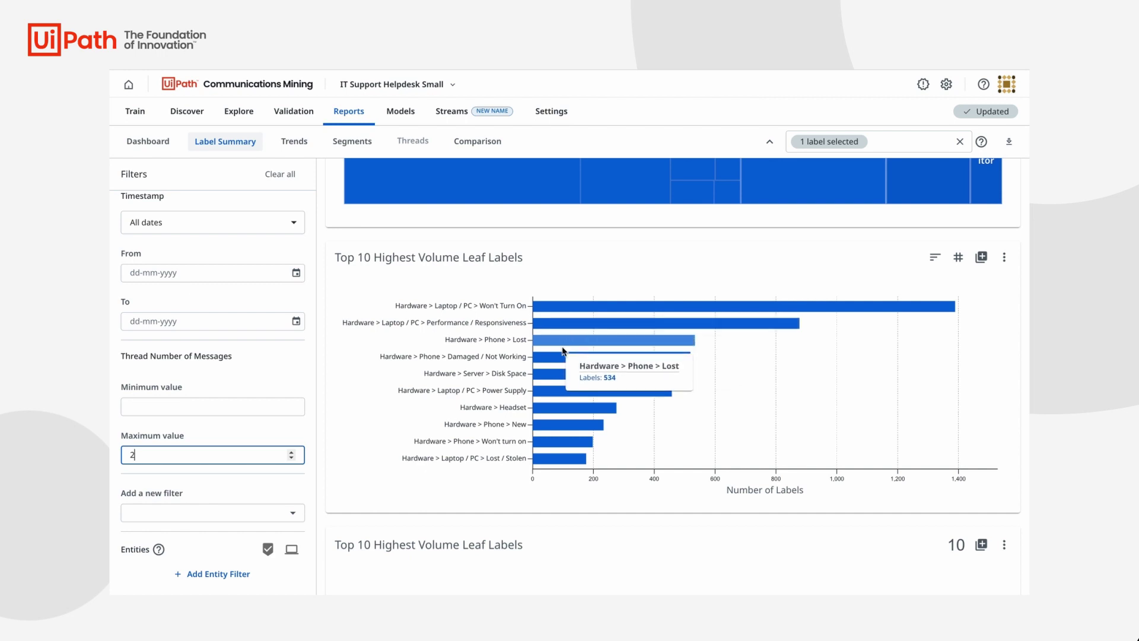
{"action": "mouse_move", "coordinate": [556, 393]}
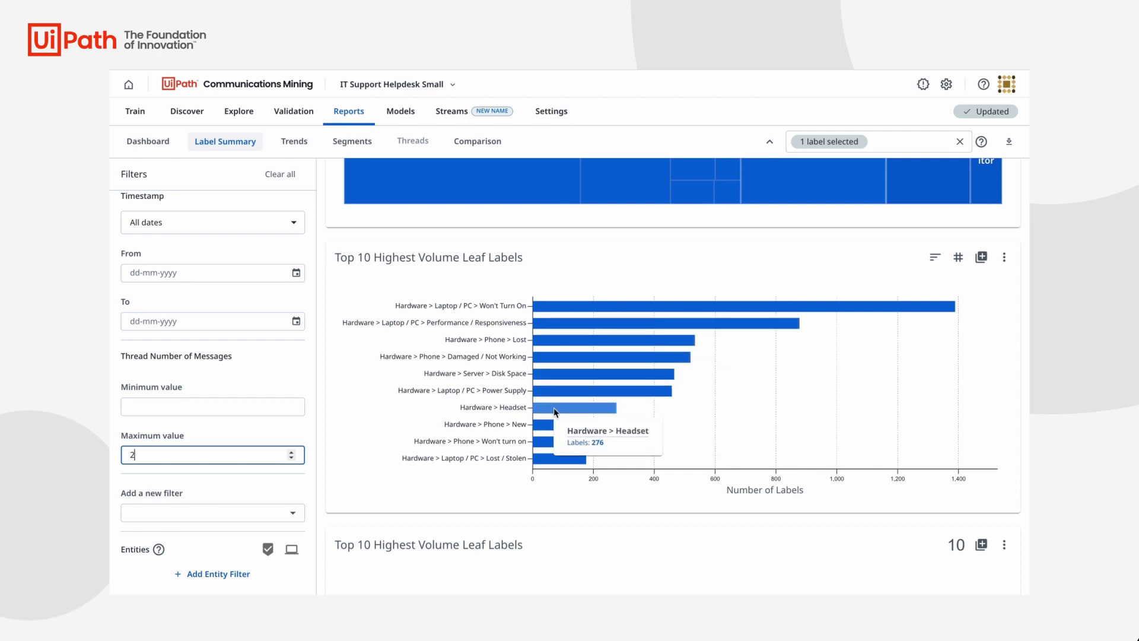
{"action": "mouse_move", "coordinate": [548, 464]}
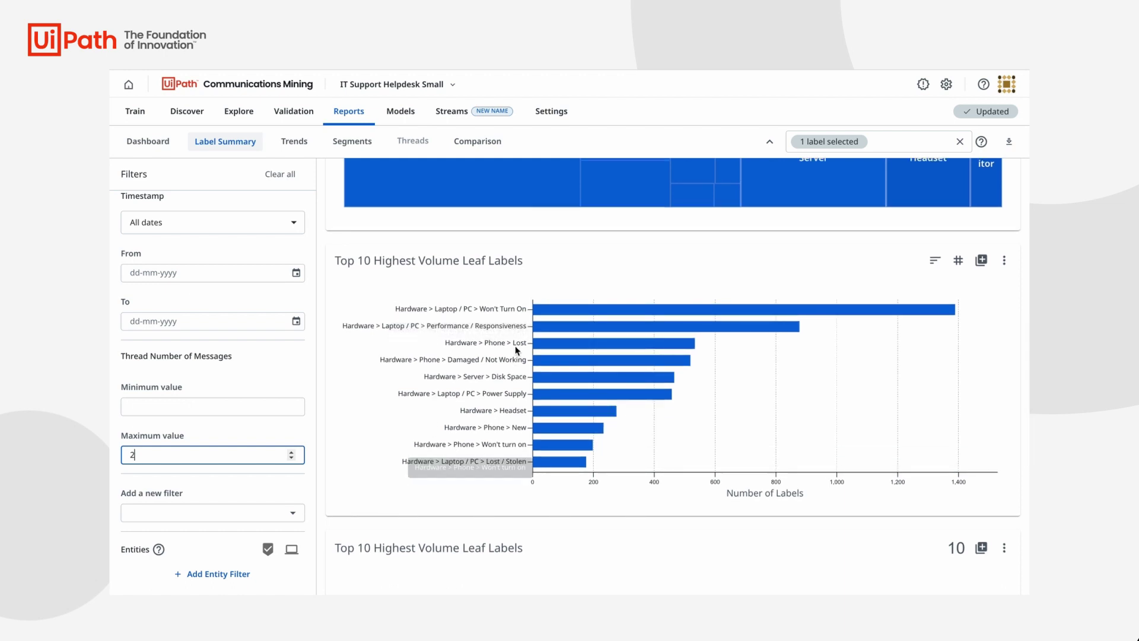
{"action": "left_click", "coordinate": [1002, 262]}
{"action": "left_click", "coordinate": [1010, 289]}
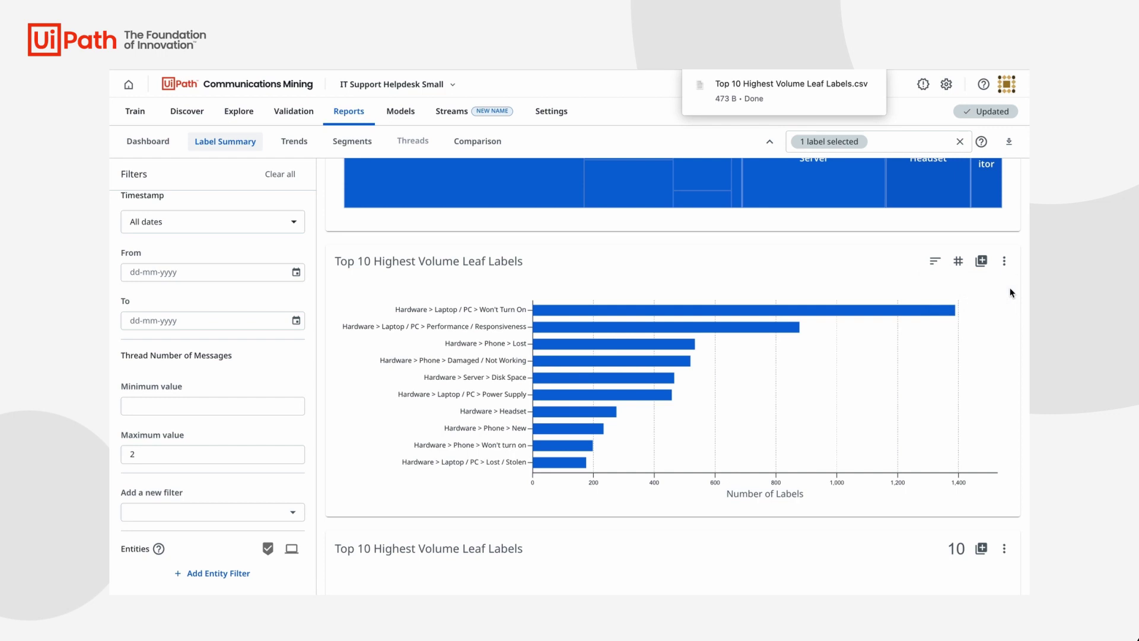
Add the Trends report's Label Volume Trend chart to the Default Dashboard and view it
{"action": "left_click", "coordinate": [305, 148]}
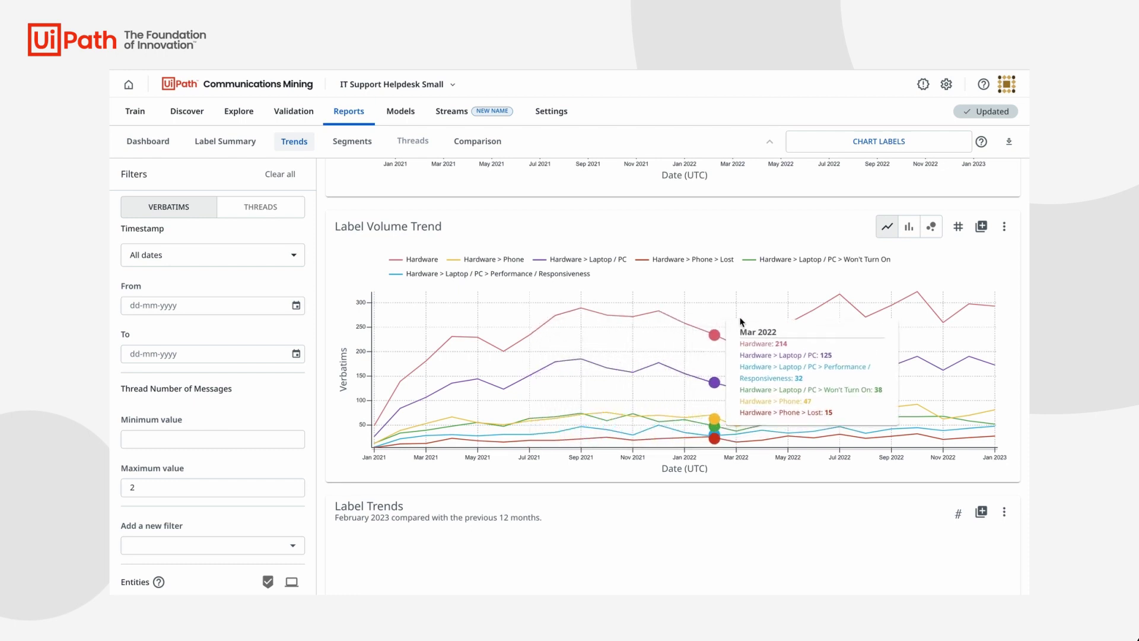
{"action": "left_click", "coordinate": [983, 236]}
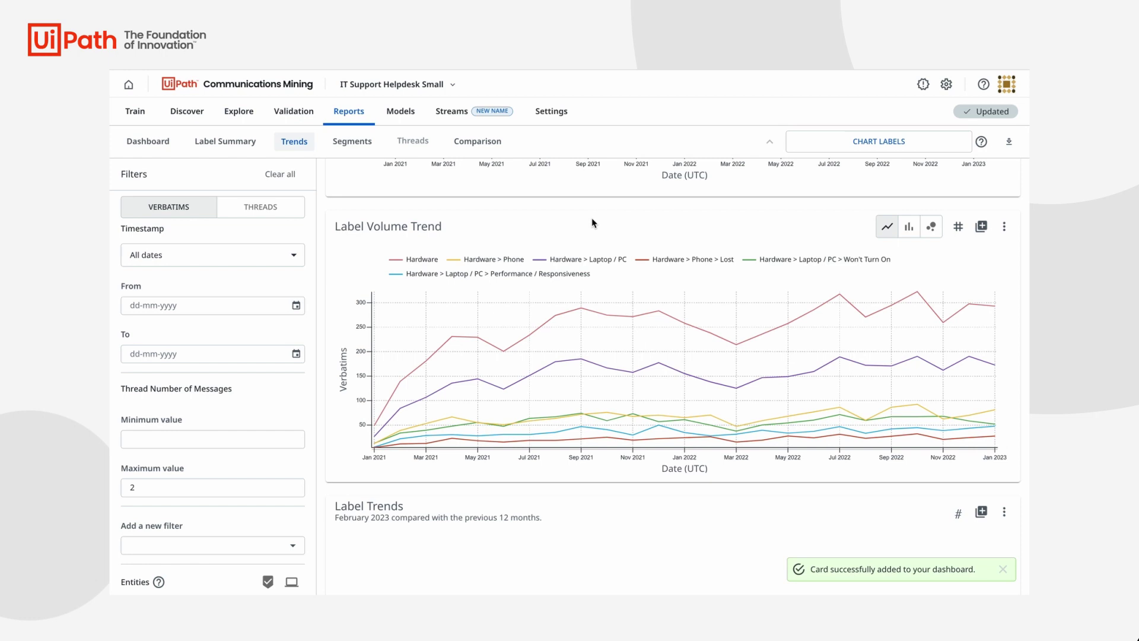
{"action": "left_click", "coordinate": [157, 147]}
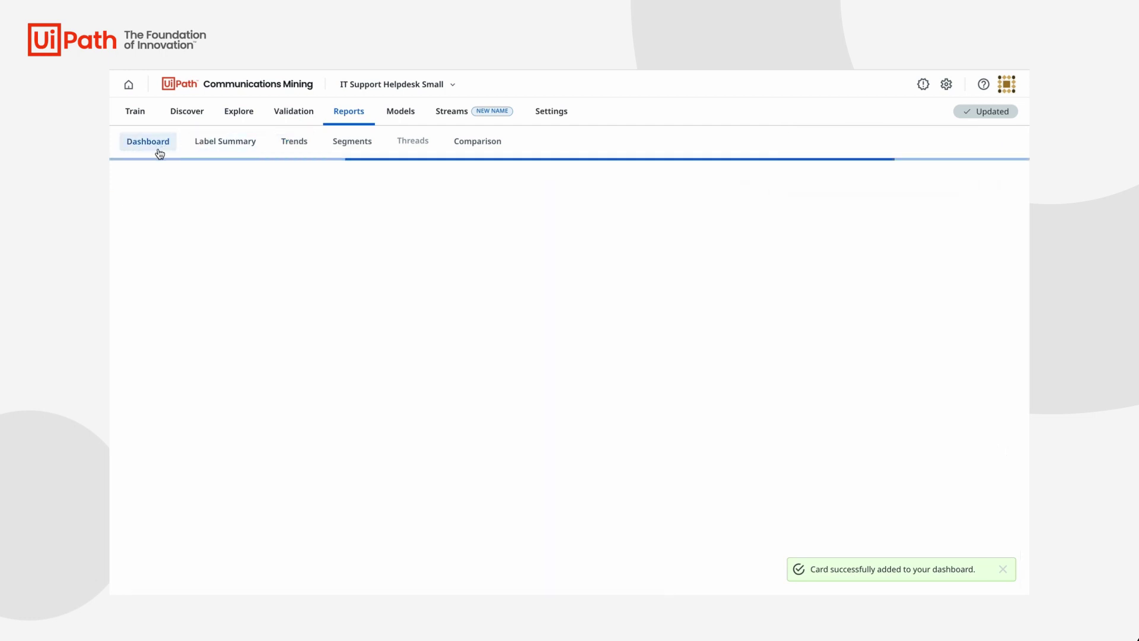